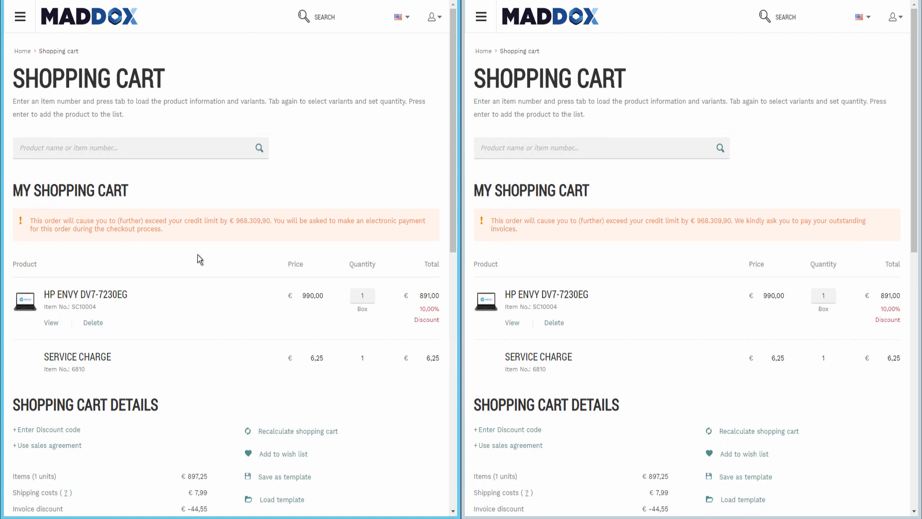
- Compare the credit limit warnings and checkout options in the two Maddox shopping carts
{"action": "left_click", "coordinate": [600, 255]}
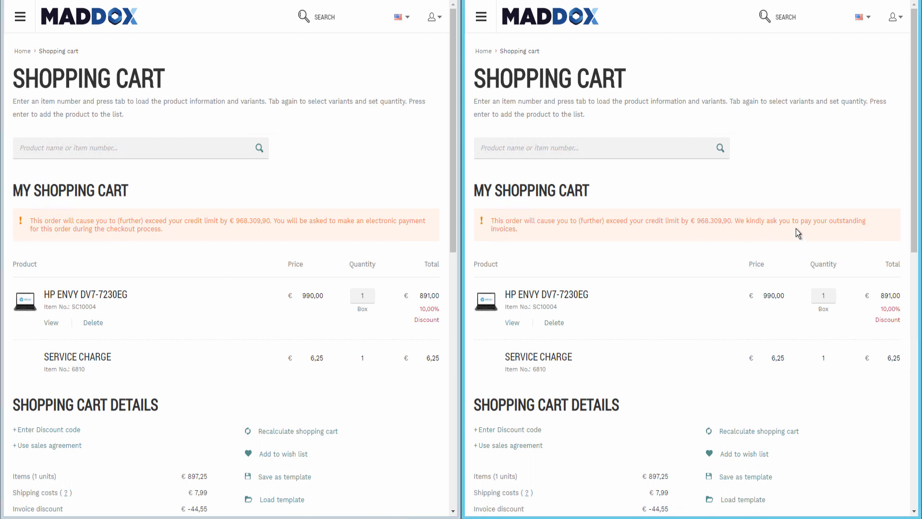
{"action": "left_click", "coordinate": [405, 262]}
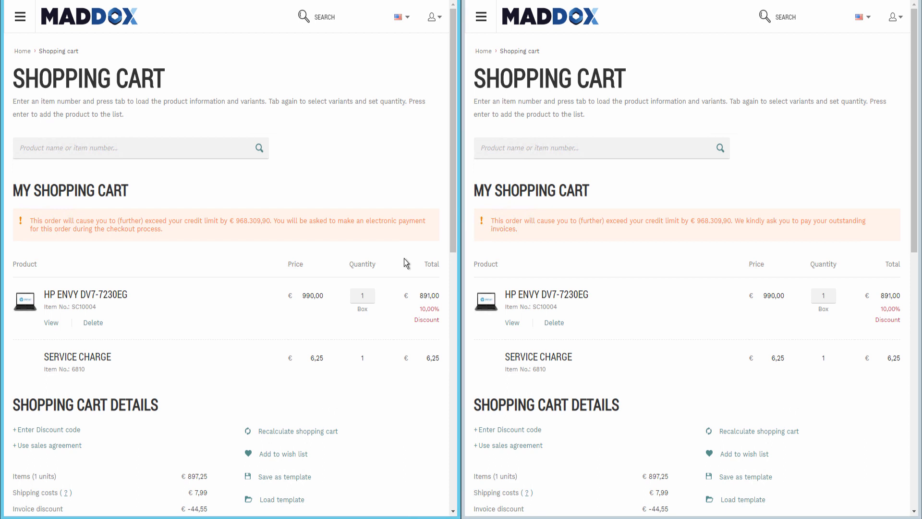
{"action": "scroll", "coordinate": [405, 262], "scroll_direction": "down", "scroll_amount": 2}
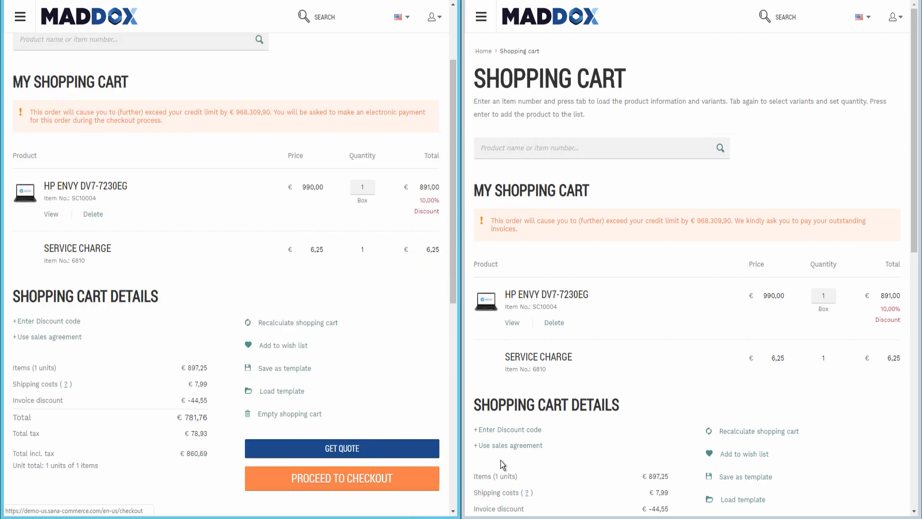
{"action": "left_click", "coordinate": [796, 404]}
{"action": "scroll", "coordinate": [796, 405], "scroll_direction": "down", "scroll_amount": 2}
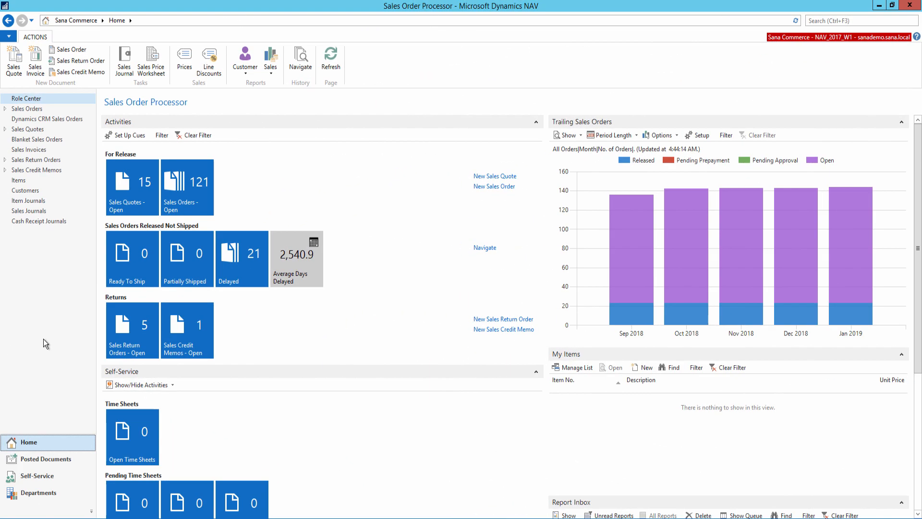
- In Microsoft Dynamics NAV, open the Sales & Receivables Setup from the Receivables area of Financial Management
{"action": "left_click", "coordinate": [29, 495]}
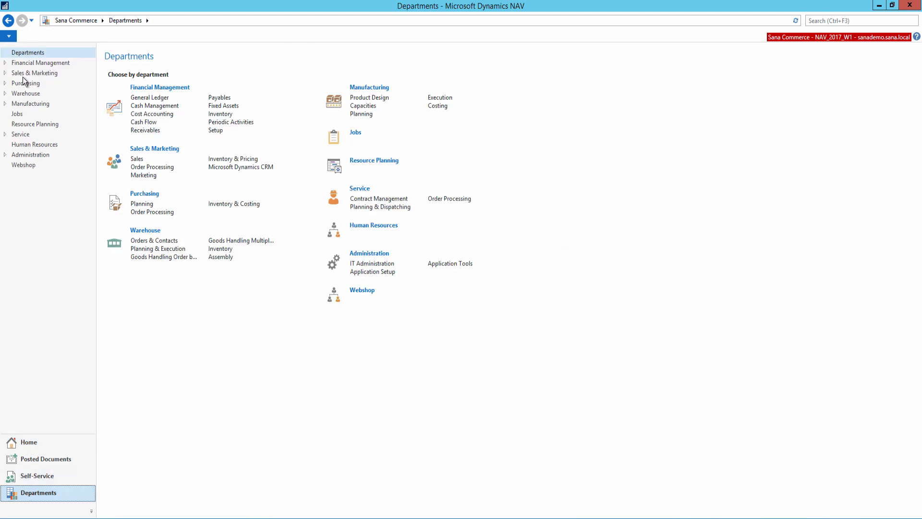
{"action": "left_click", "coordinate": [12, 65]}
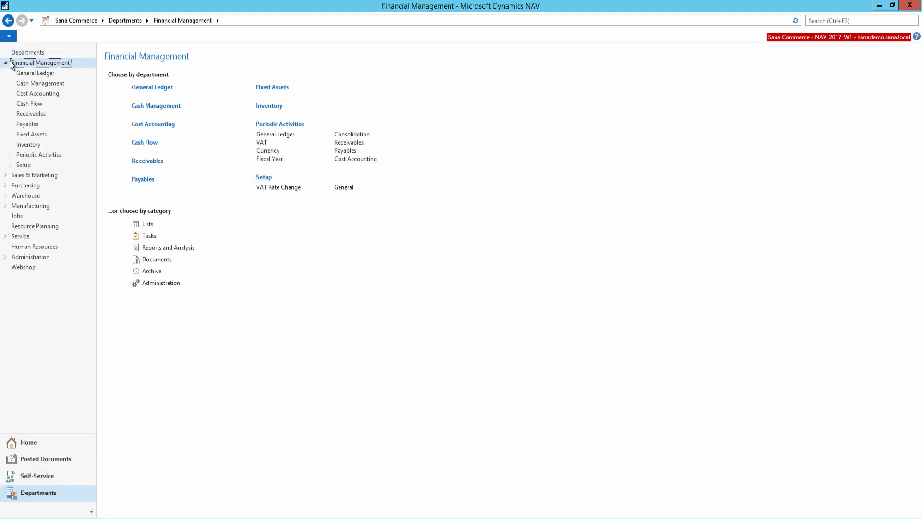
{"action": "left_click", "coordinate": [27, 115]}
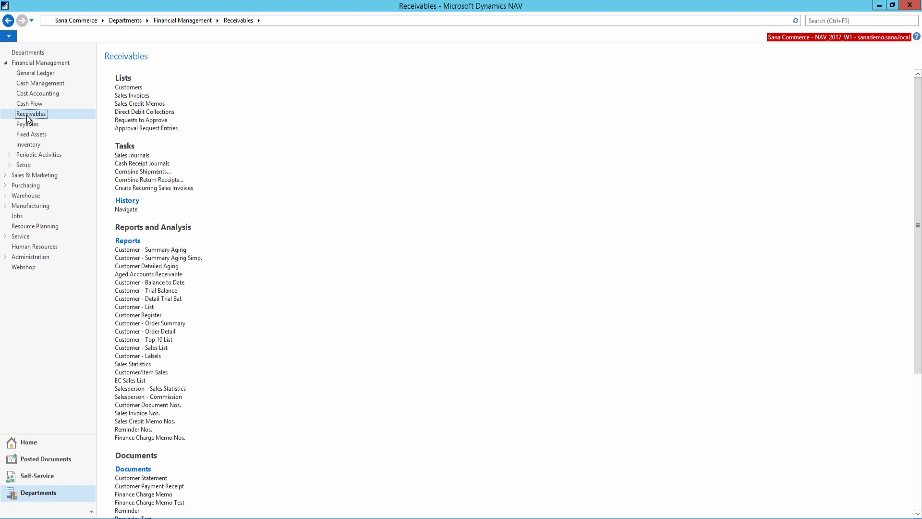
{"action": "scroll", "coordinate": [171, 372], "scroll_direction": "down", "scroll_amount": 5}
{"action": "left_click", "coordinate": [139, 476]}
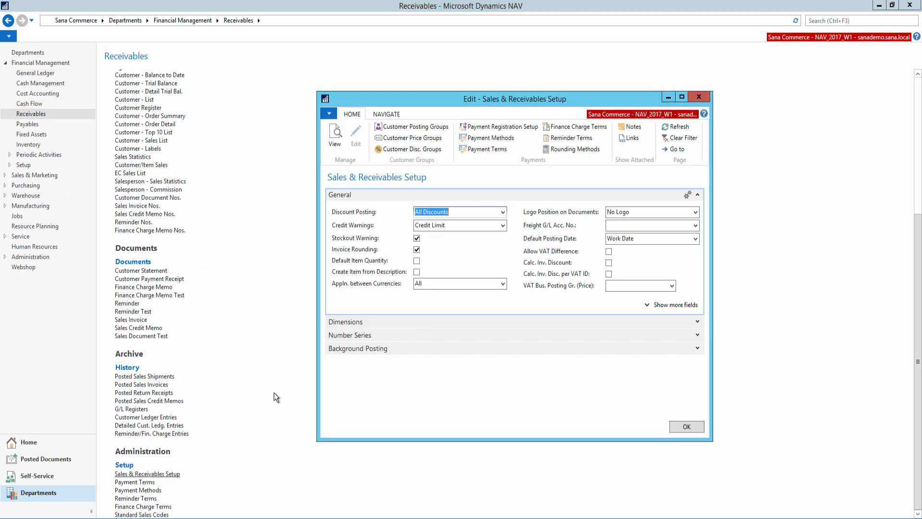
- Set Credit Warnings to Credit Limit in the Sales & Receivables Setup and confirm the setup
{"action": "mouse_move", "coordinate": [349, 228]}
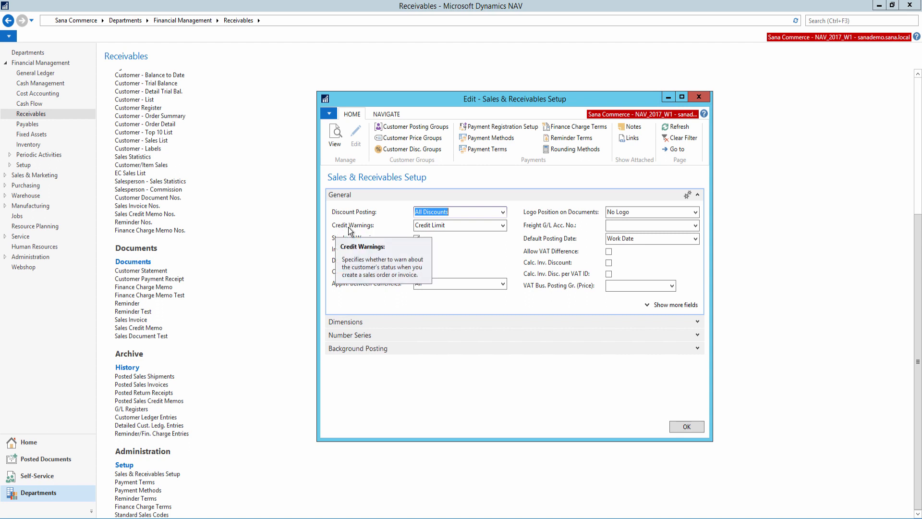
{"action": "left_click", "coordinate": [504, 229]}
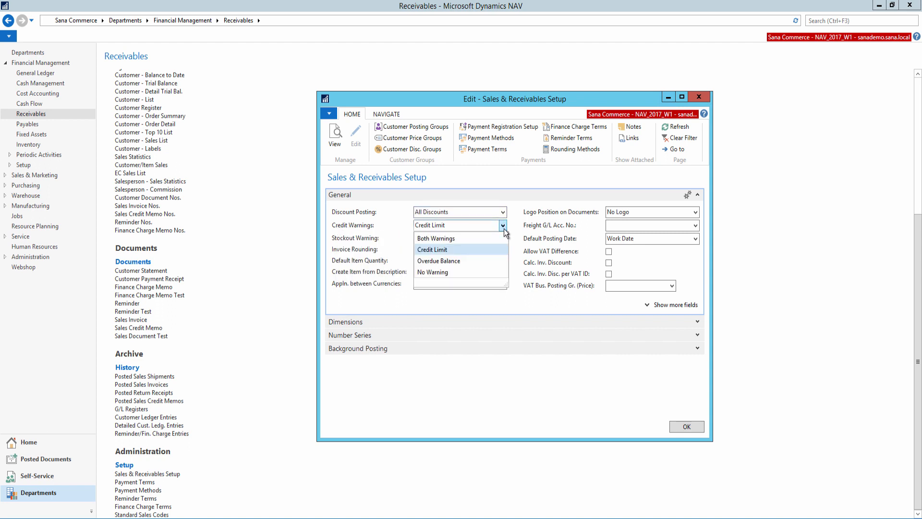
{"action": "left_click", "coordinate": [453, 249]}
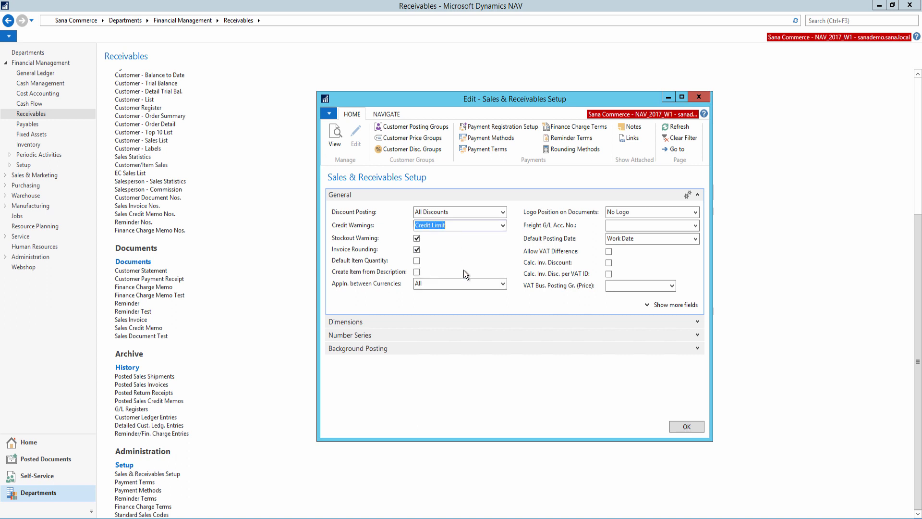
{"action": "left_click", "coordinate": [671, 431]}
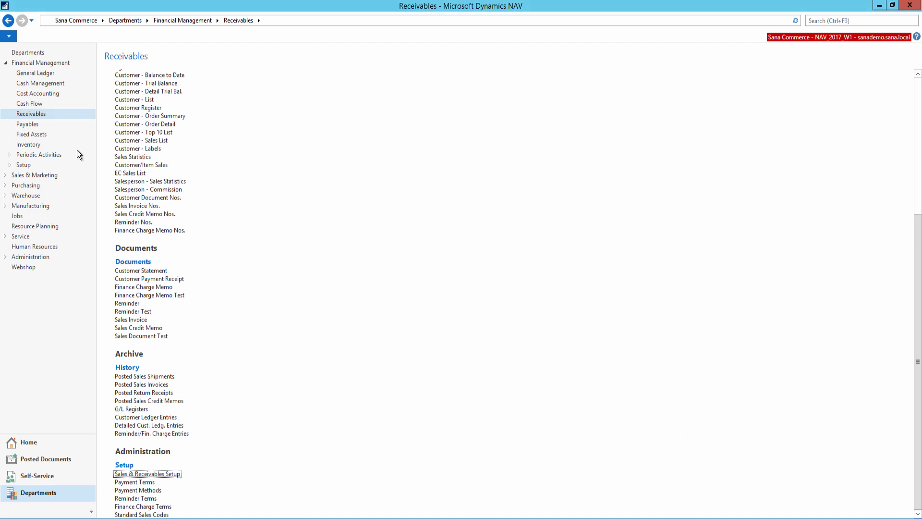
- Open the B2B customer's card from the Sales & Marketing customer list and check its Credit Limit (LCY) value
{"action": "left_click", "coordinate": [5, 175]}
{"action": "left_click", "coordinate": [28, 183]}
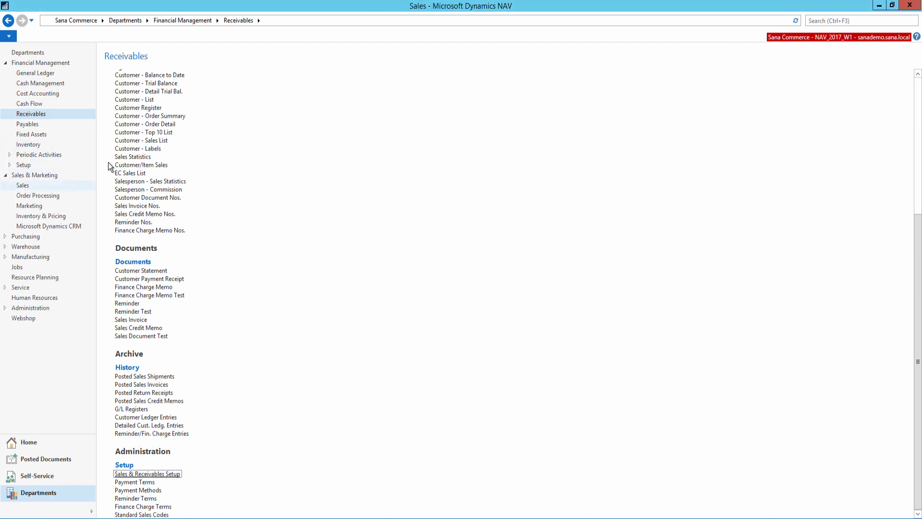
{"action": "left_click", "coordinate": [126, 95]}
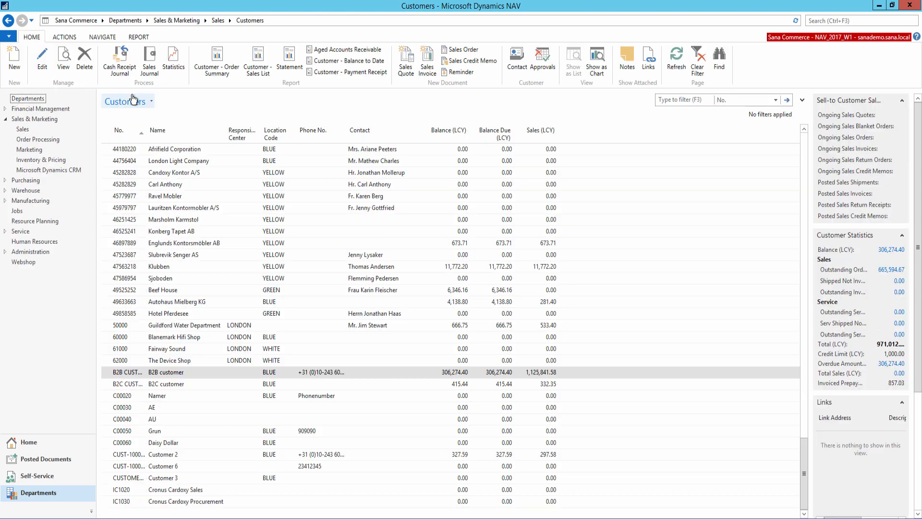
{"action": "left_click", "coordinate": [165, 374]}
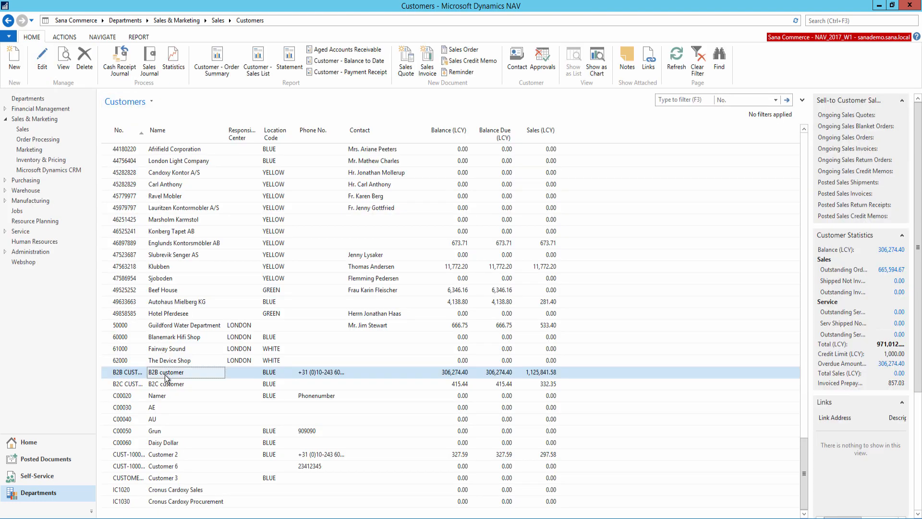
{"action": "double_click", "coordinate": [166, 374]}
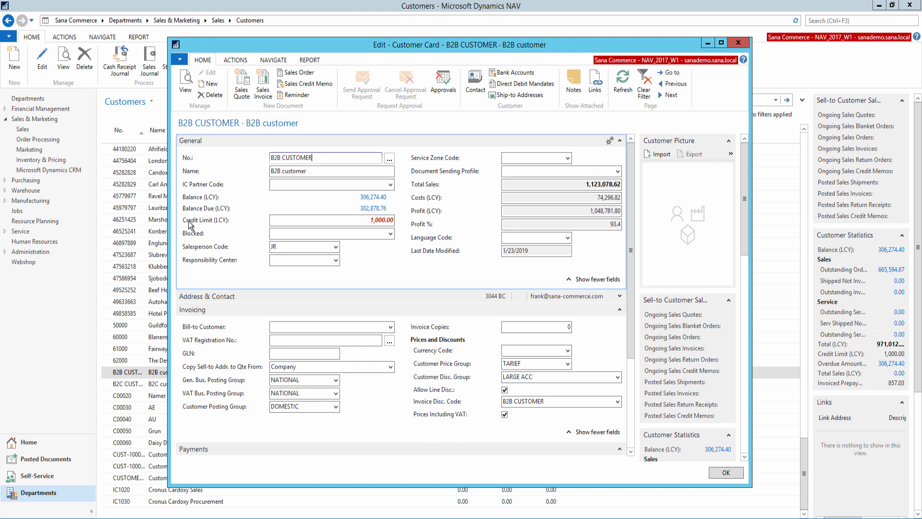
{"action": "left_click", "coordinate": [365, 221]}
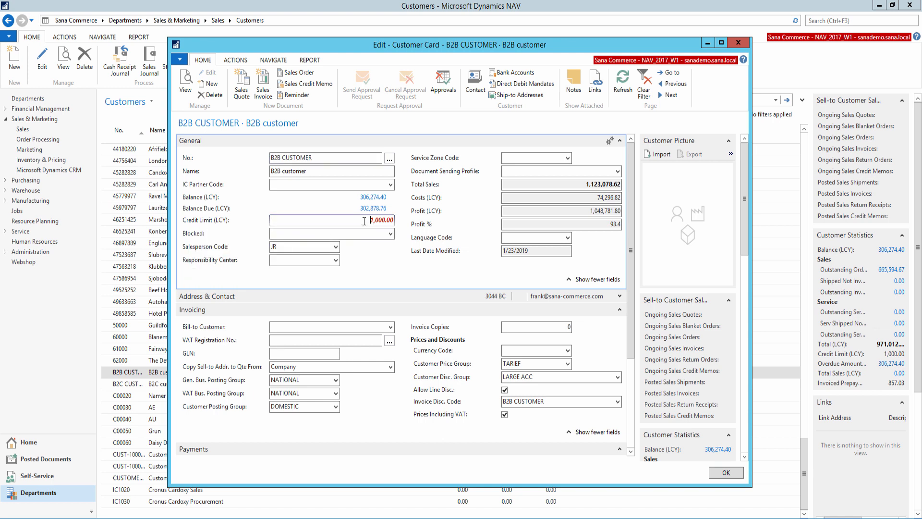
{"action": "mouse_move", "coordinate": [233, 226]}
{"action": "left_click_drag", "start_coordinate": [353, 221], "coordinate": [398, 220]}
{"action": "left_click", "coordinate": [393, 220]}
{"action": "mouse_move", "coordinate": [218, 224]}
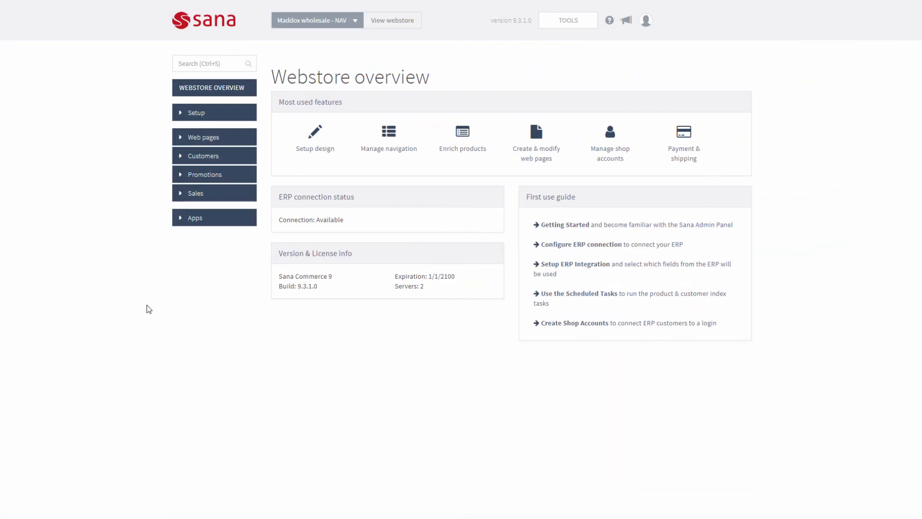
- In the Sana admin panel, open the Ordering & checkout setup at the ordering settings for B2B customers
{"action": "left_click", "coordinate": [227, 120]}
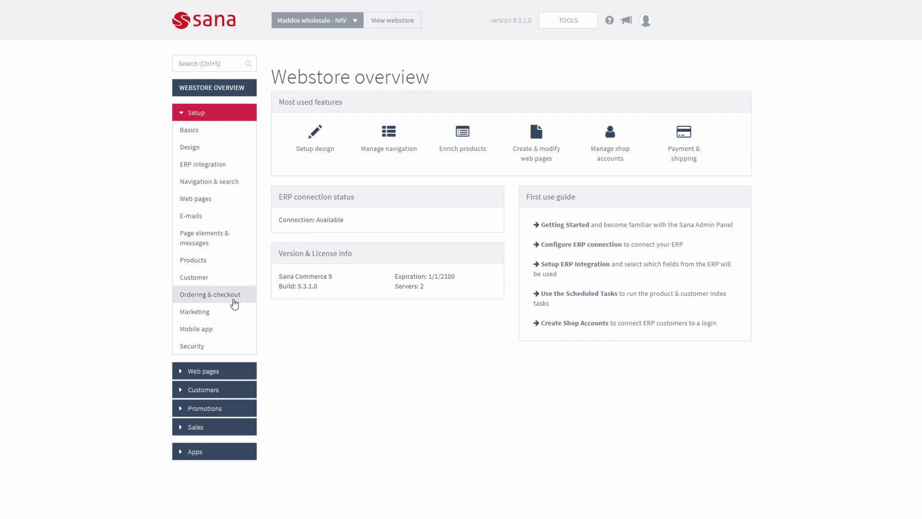
{"action": "left_click", "coordinate": [235, 296]}
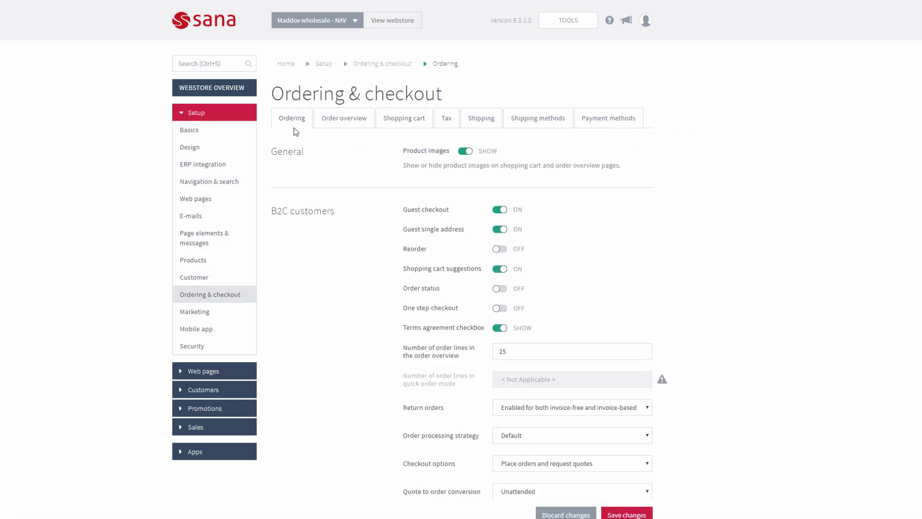
{"action": "scroll", "coordinate": [298, 172], "scroll_direction": "down", "scroll_amount": 10}
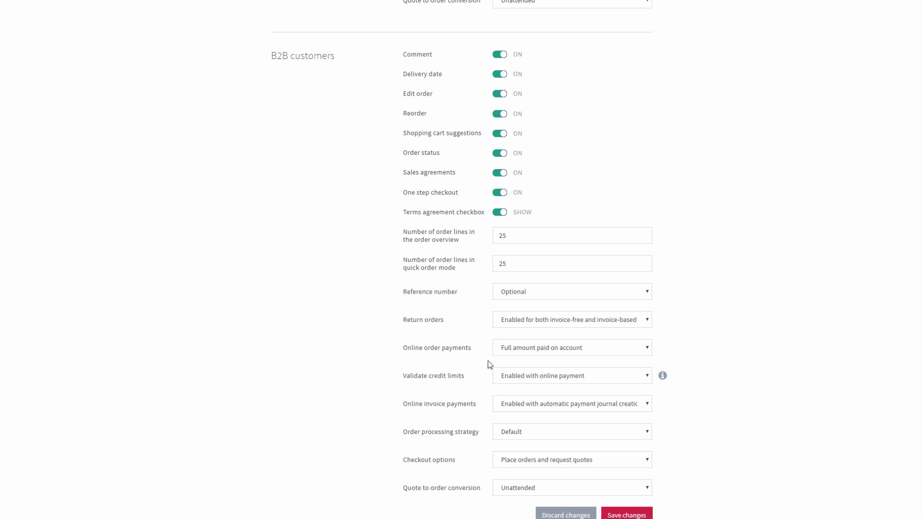
- Try Full amount paid online for B2B online order payments, check the credit limit validation notice, and restore Full amount paid on account
{"action": "left_click", "coordinate": [595, 353]}
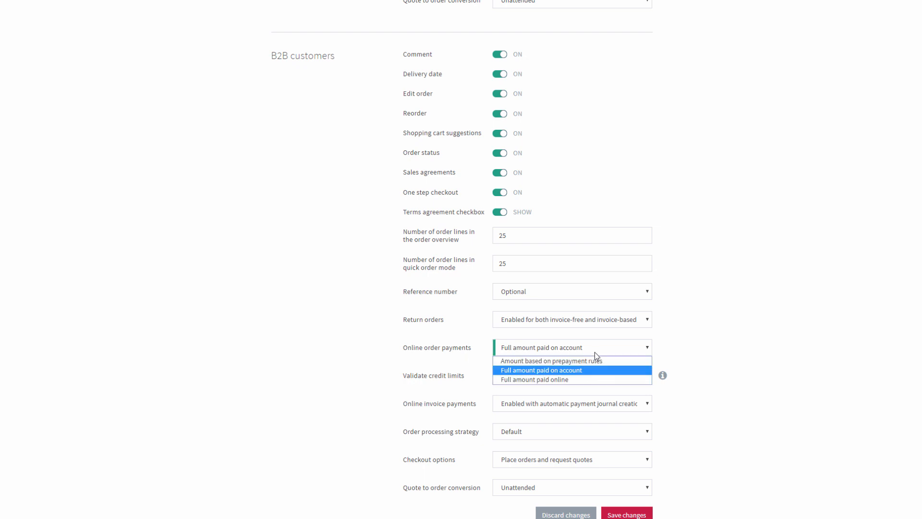
{"action": "left_click", "coordinate": [588, 383]}
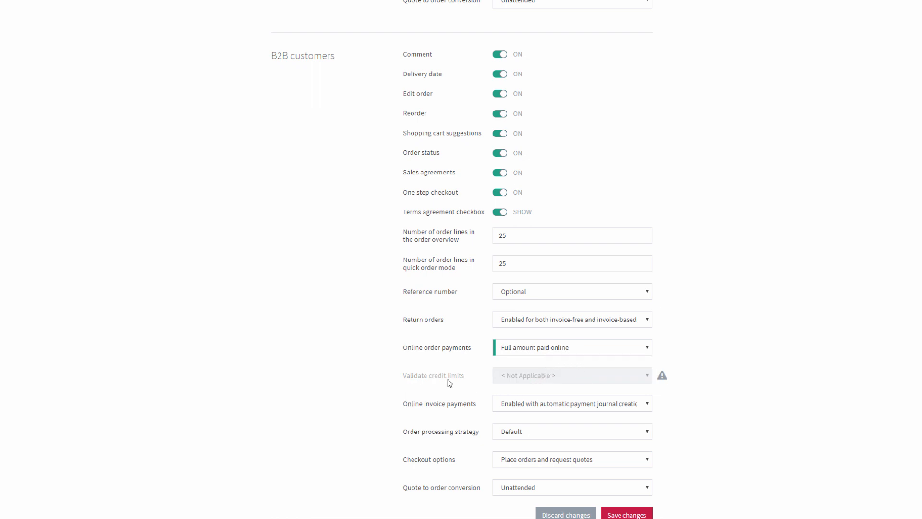
{"action": "mouse_move", "coordinate": [661, 378]}
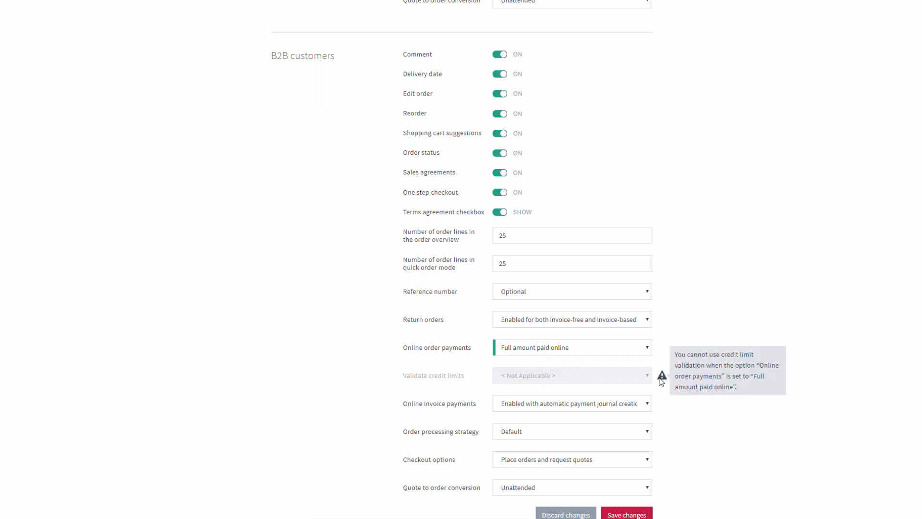
{"action": "left_click", "coordinate": [589, 349]}
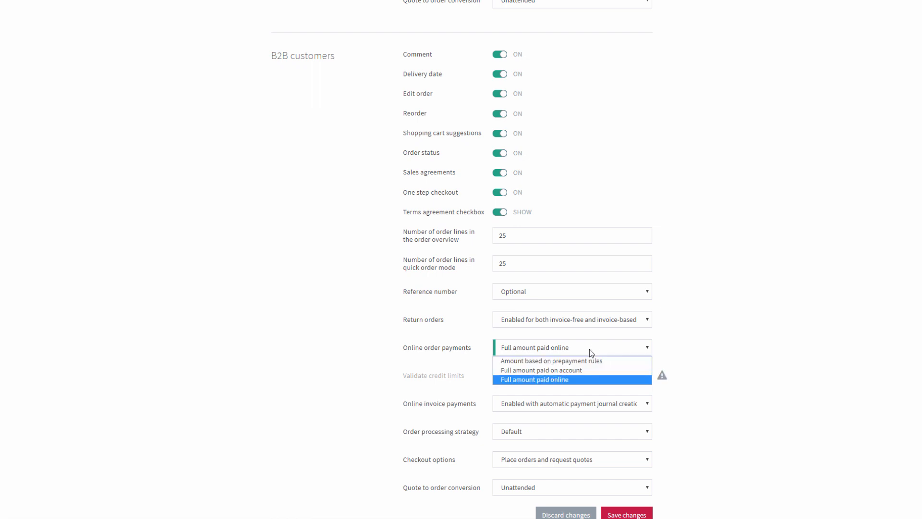
{"action": "left_click", "coordinate": [583, 369]}
- Switch Validate credit limits for B2B customers to Disabled and on to Enabled with warning only
{"action": "left_click", "coordinate": [537, 379]}
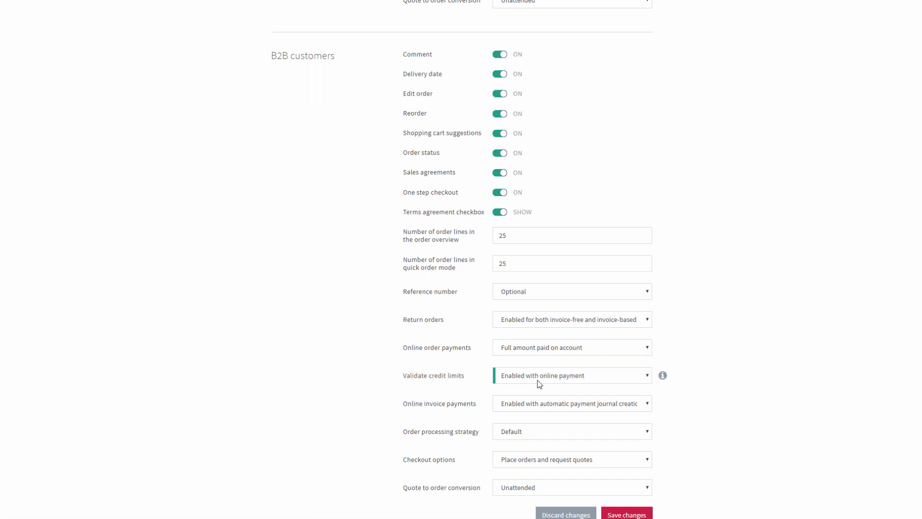
{"action": "left_click", "coordinate": [535, 390]}
{"action": "left_click", "coordinate": [526, 382]}
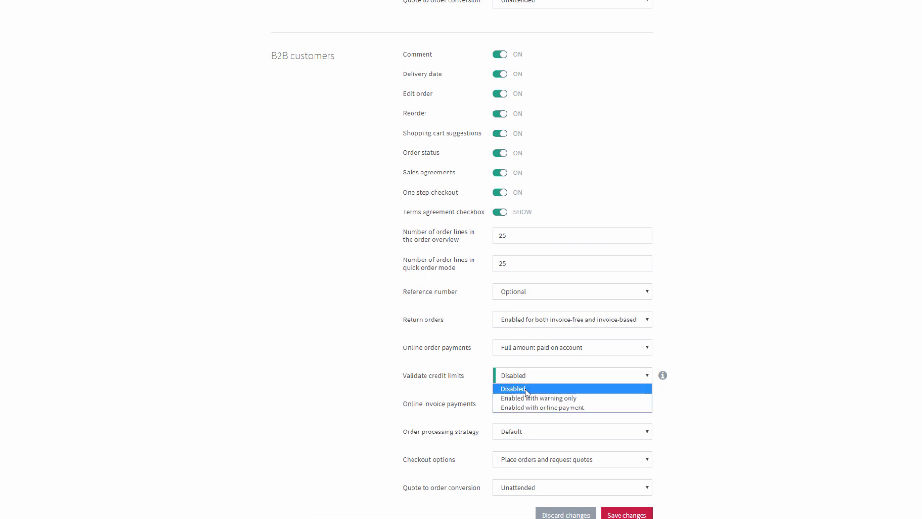
{"action": "left_click", "coordinate": [587, 399]}
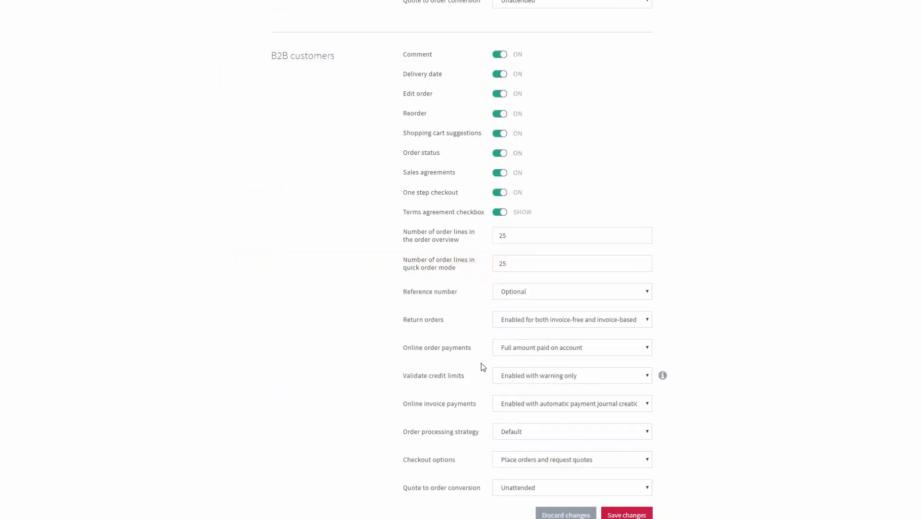
- Review the B2B online order payment options and set Validate credit limits to Enabled with online payment
{"action": "left_click", "coordinate": [612, 353]}
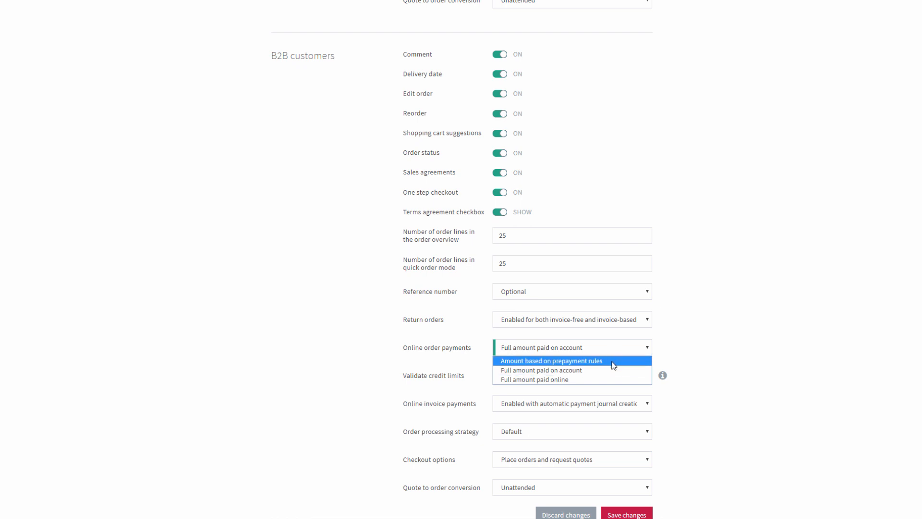
{"action": "left_click", "coordinate": [458, 354]}
{"action": "left_click", "coordinate": [592, 379]}
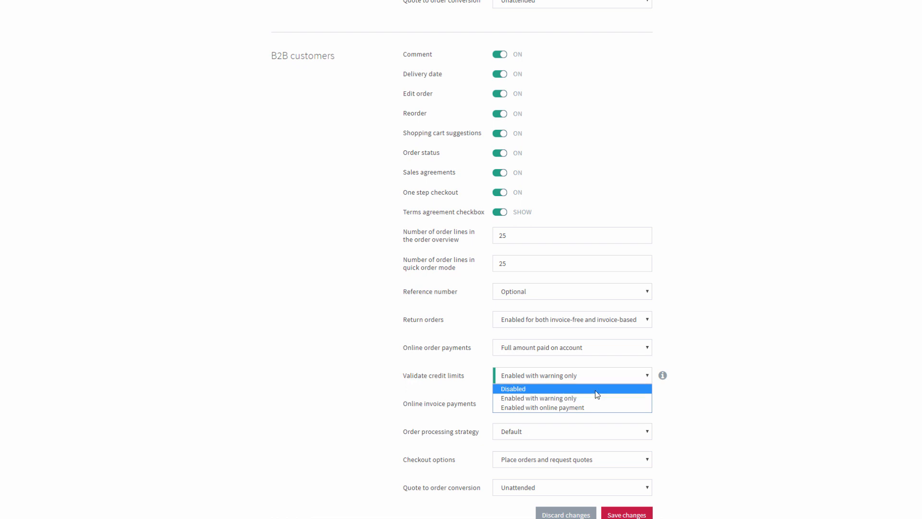
{"action": "left_click", "coordinate": [596, 406]}
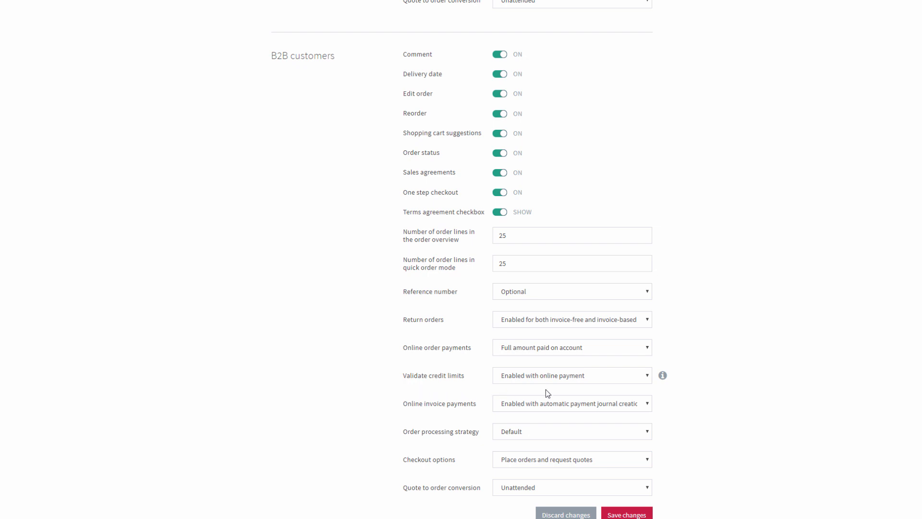
- Show the available Validate credit limits options for B2B customers
{"action": "left_click", "coordinate": [612, 381]}
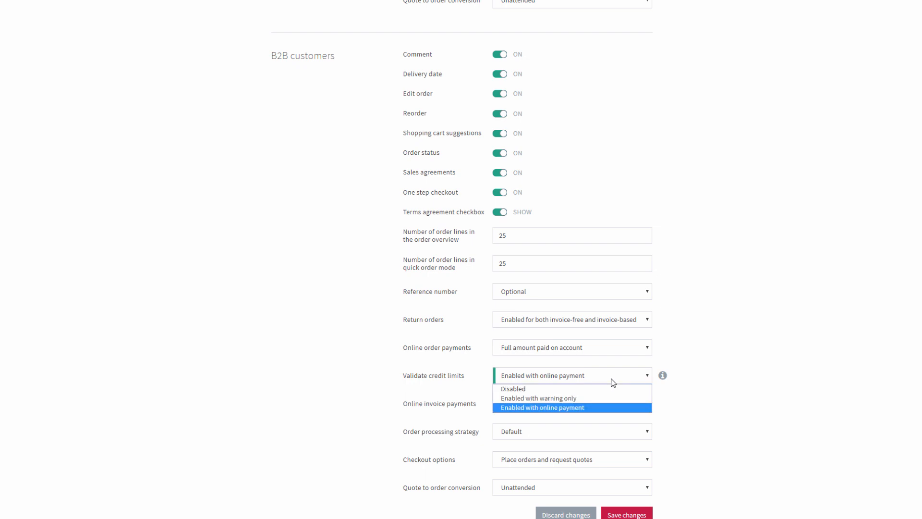